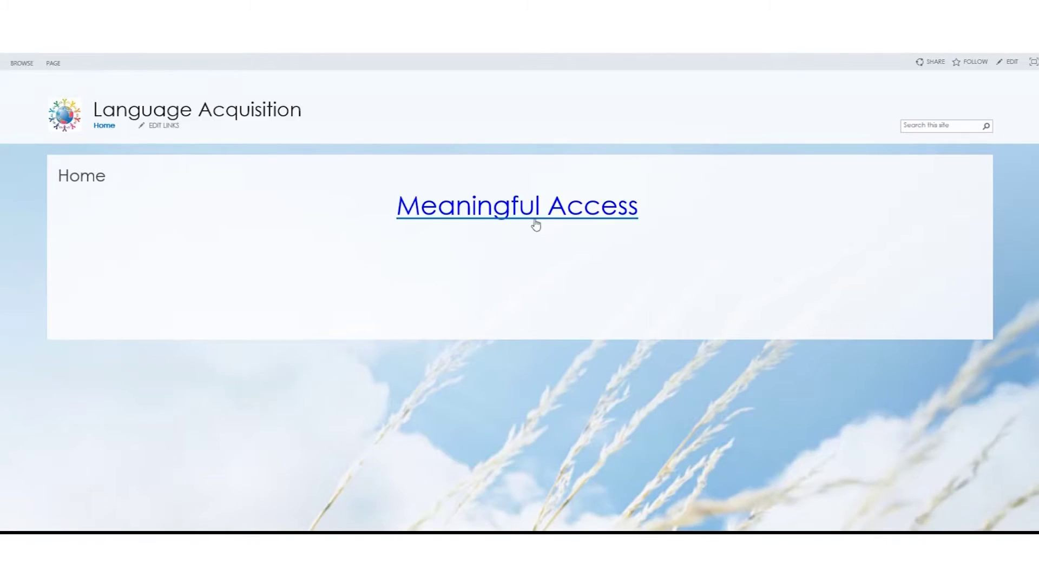
# - Go to the Meaningful Access page from the Language Acquisition home page
pyautogui.click(500, 214)
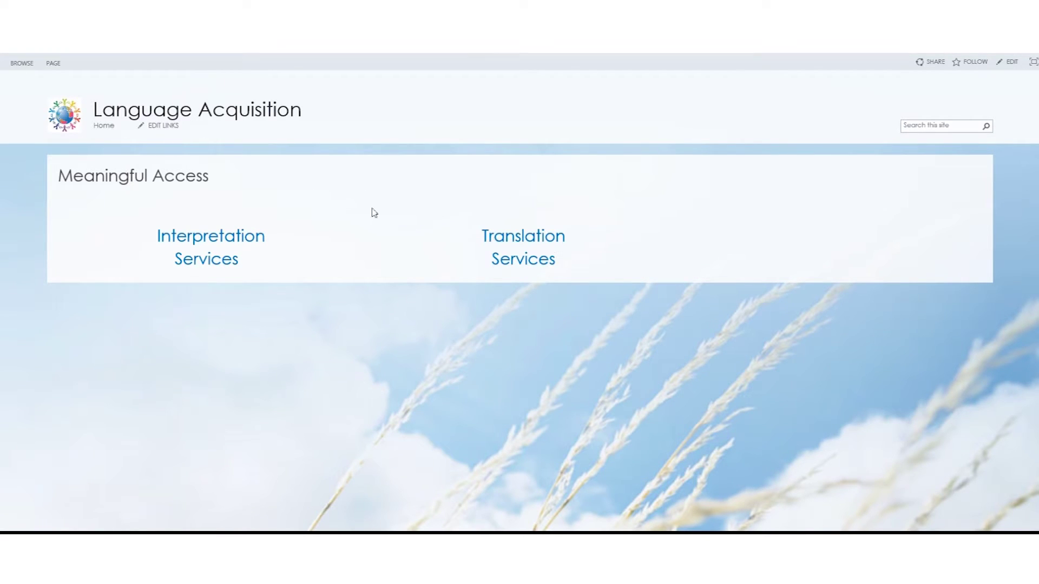
# - Go to the Interpretation Services page from the Meaningful Access page
pyautogui.click(211, 239)
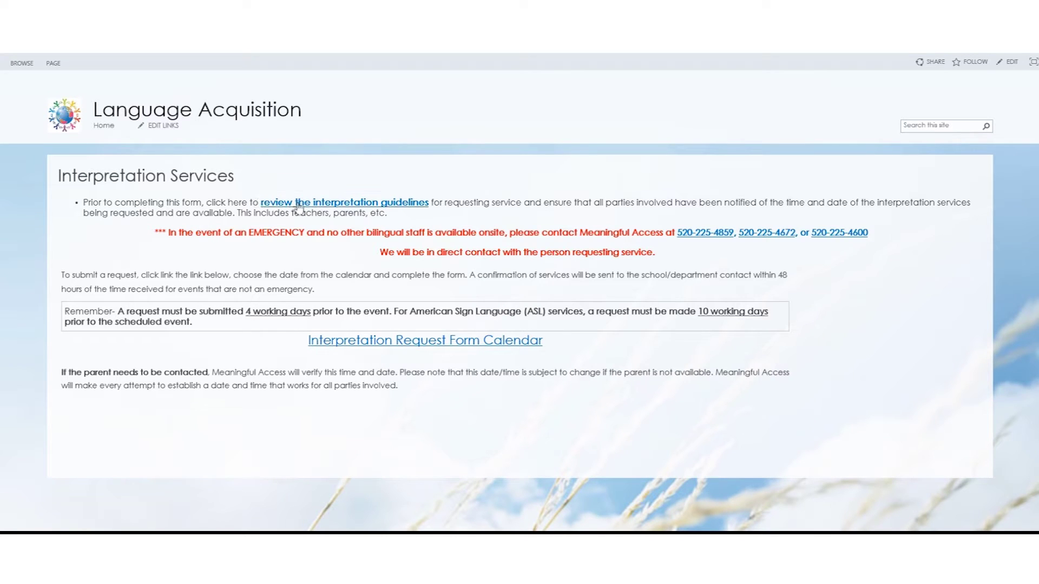
# - Read the interpretation guidelines, then return and open the Interpretation Request Form Calendar for August 2017
pyautogui.click(337, 205)
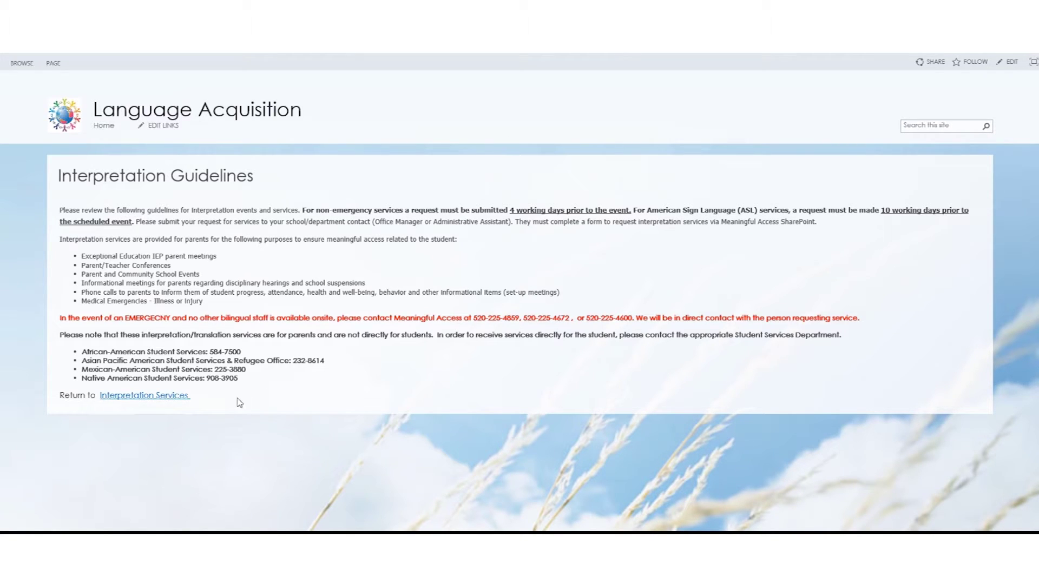
pyautogui.click(143, 397)
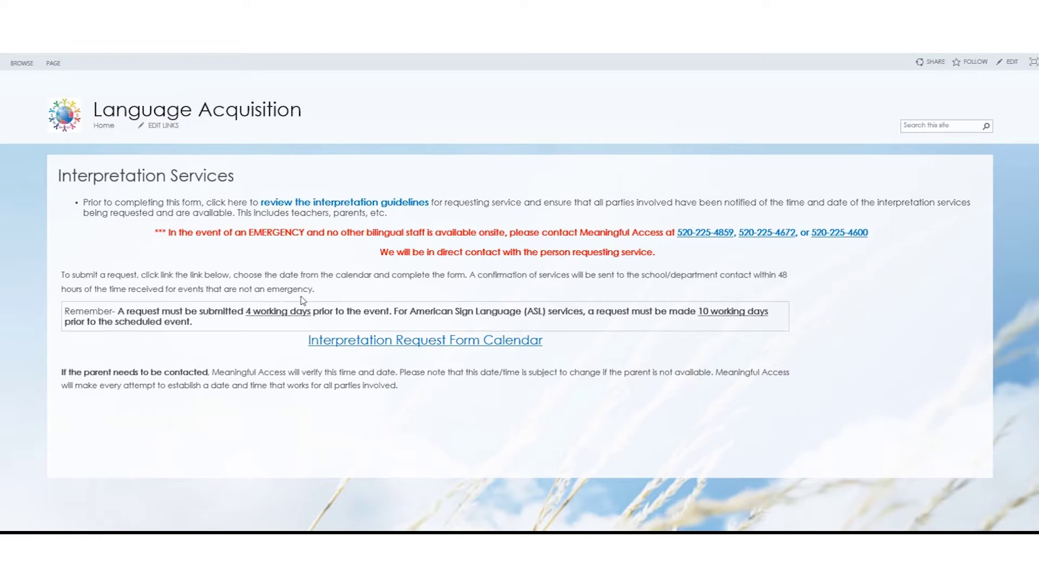
pyautogui.click(377, 340)
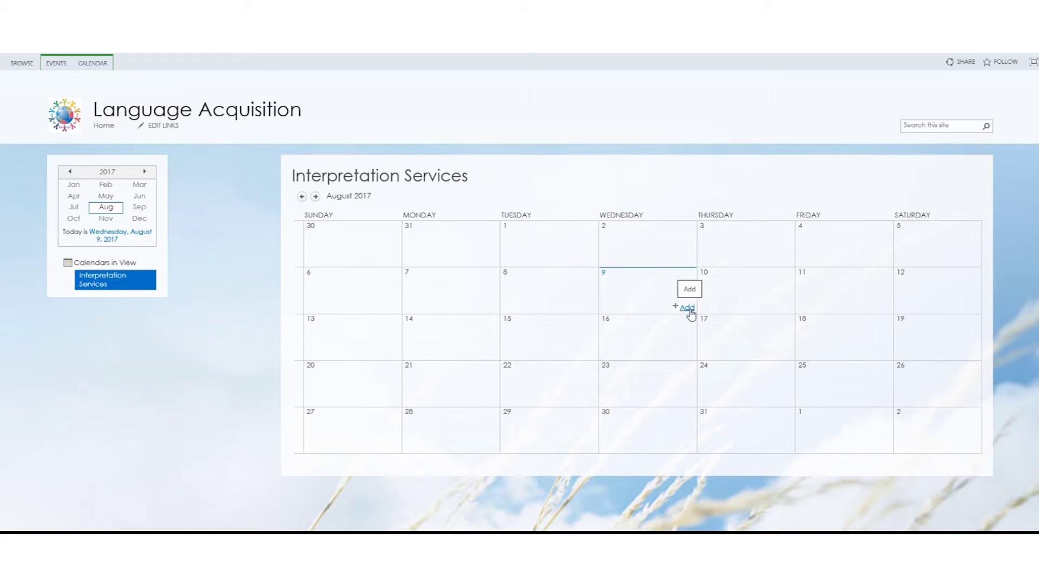
# - Add an August 9 request described as 'IEP' for school Naylor K-8 (with Roberts Elementary)
pyautogui.click(689, 309)
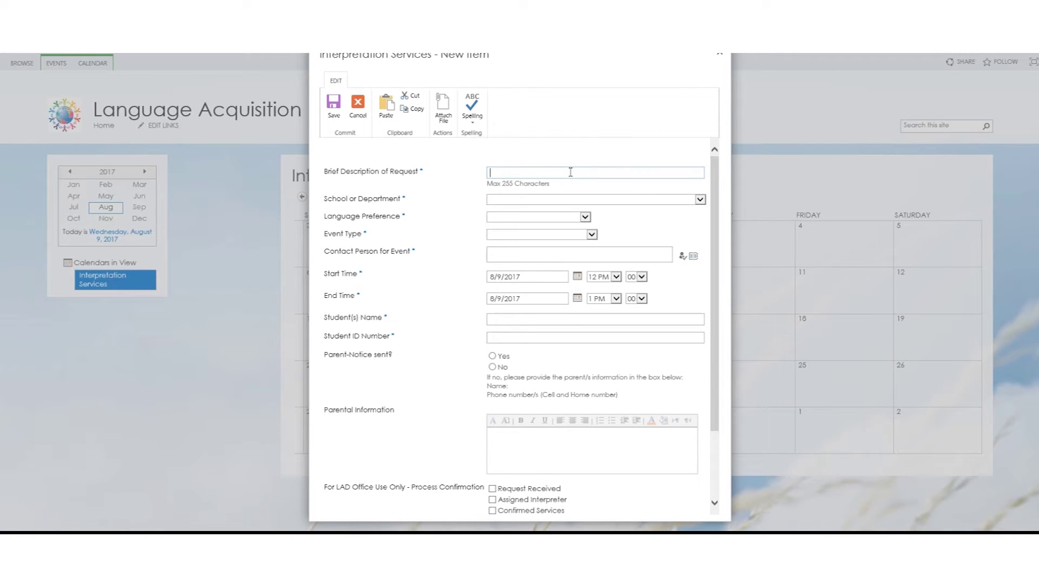
pyautogui.write('IEP')
pyautogui.click(700, 200)
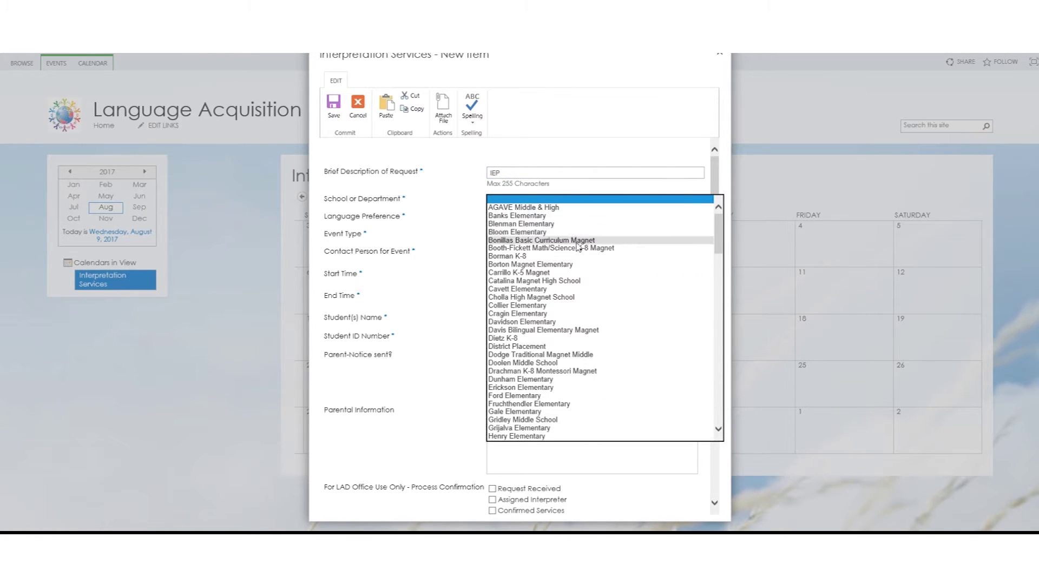
pyautogui.scroll(-5, 541, 243)
pyautogui.scroll(-2, 540, 316)
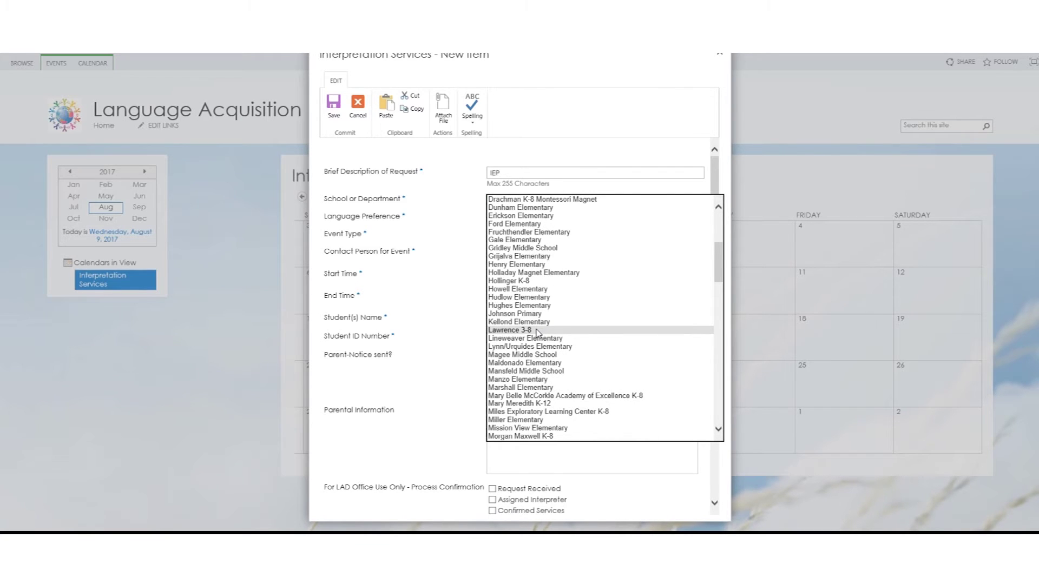
pyautogui.scroll(-5, 538, 332)
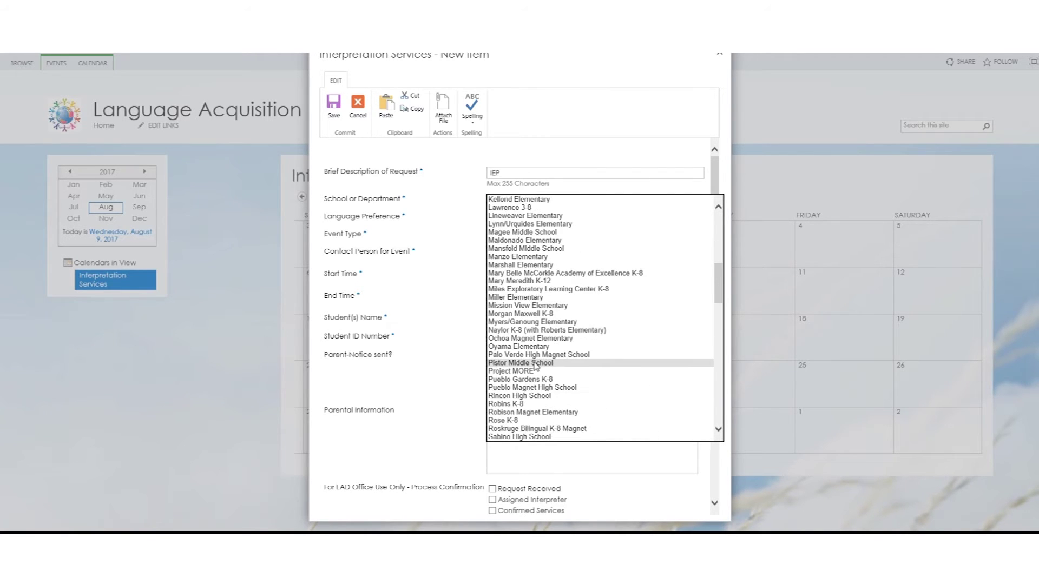
pyautogui.scroll(-2, 530, 397)
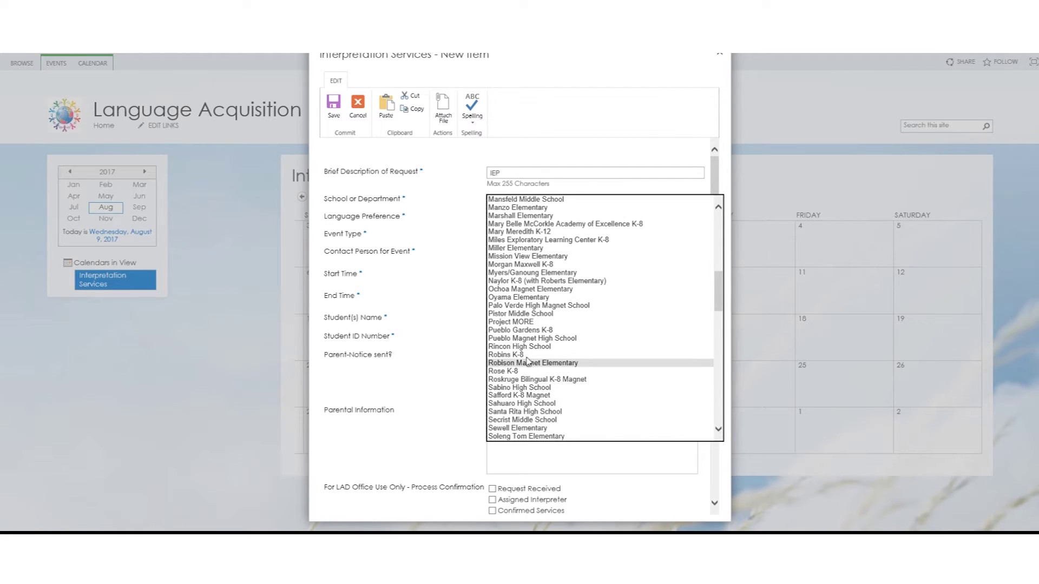
pyautogui.scroll(3, 527, 349)
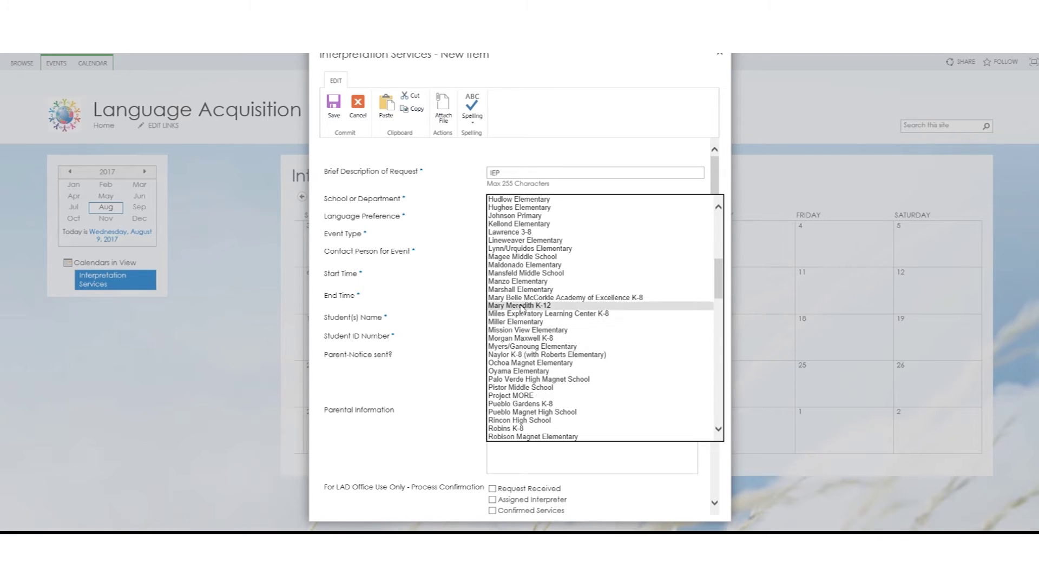
pyautogui.click(515, 355)
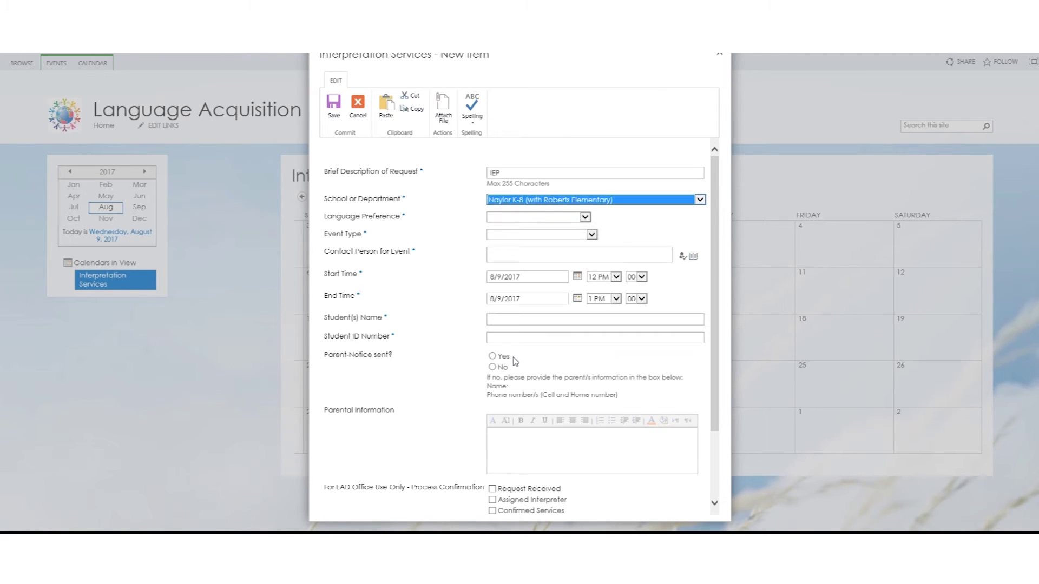
# - Set the language preference to Arabic and event type to IEP, then go to the Contact Person field
pyautogui.click(585, 217)
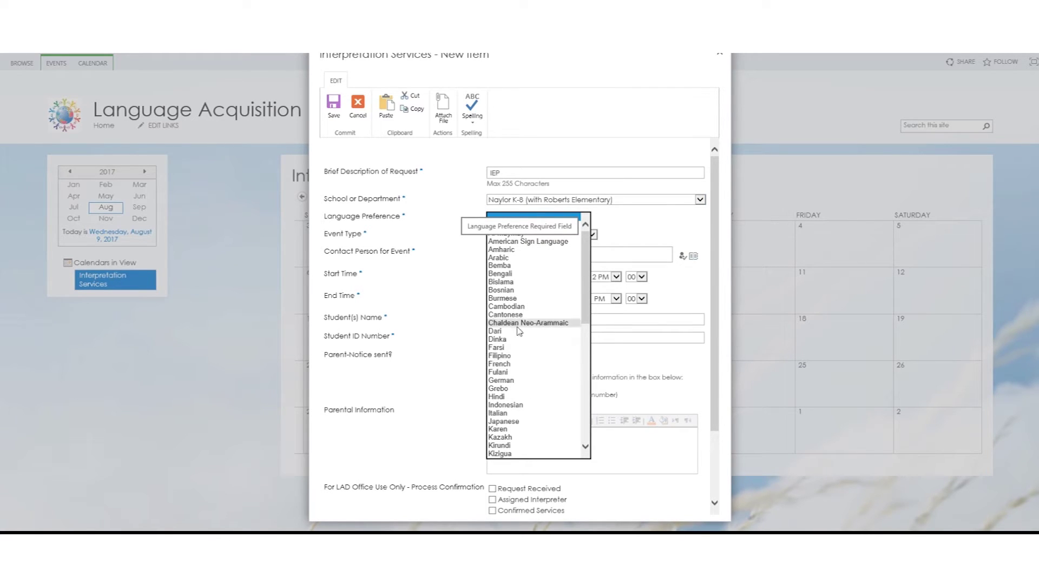
pyautogui.click(500, 257)
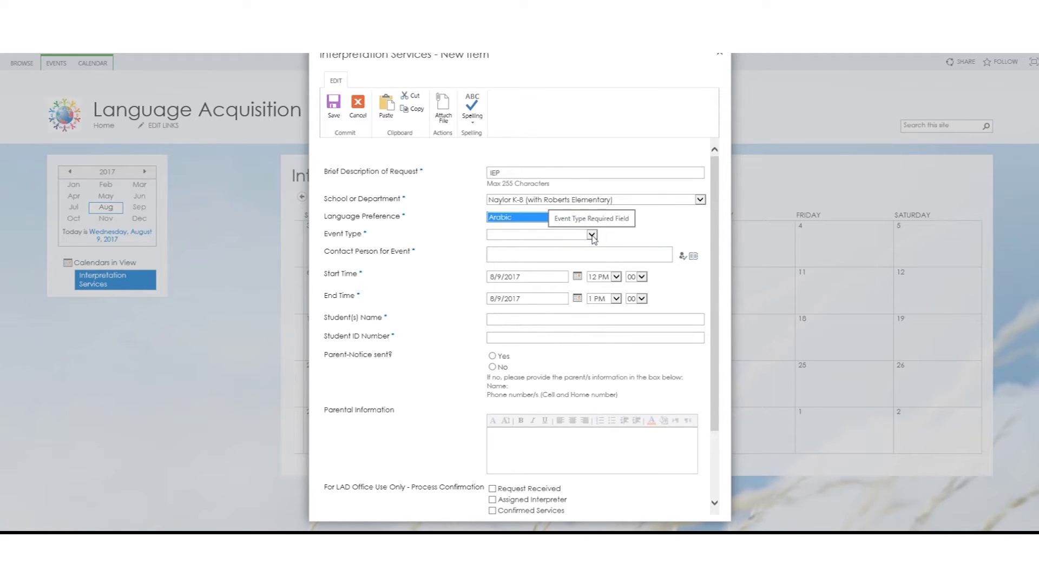
pyautogui.click(592, 236)
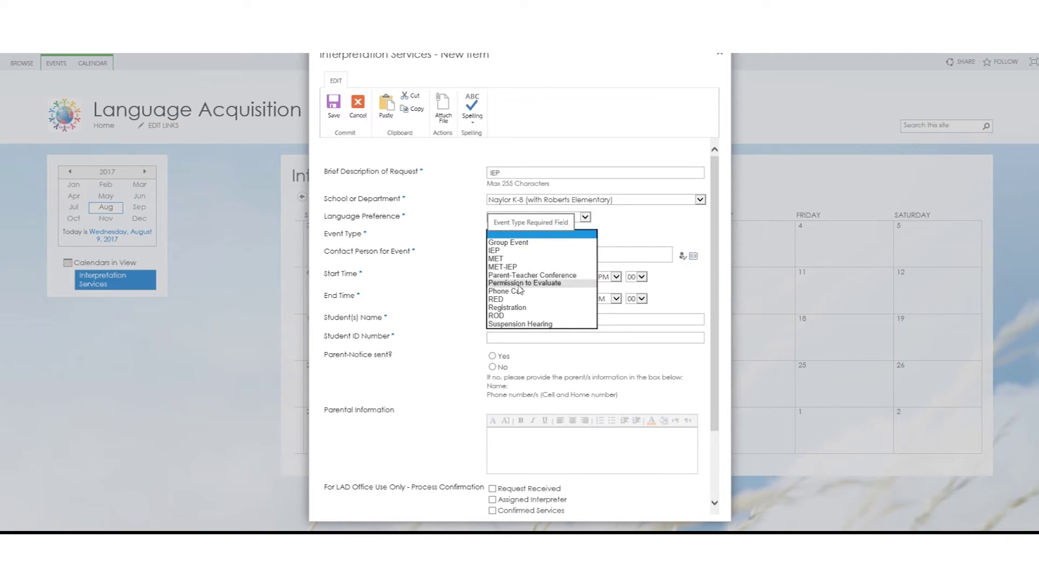
pyautogui.click(500, 251)
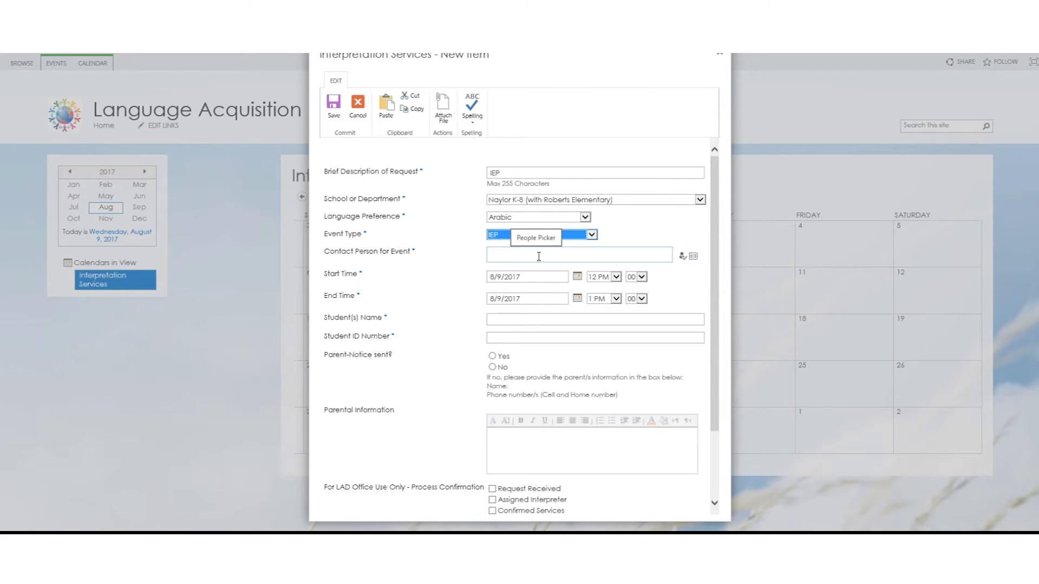
pyautogui.click(616, 252)
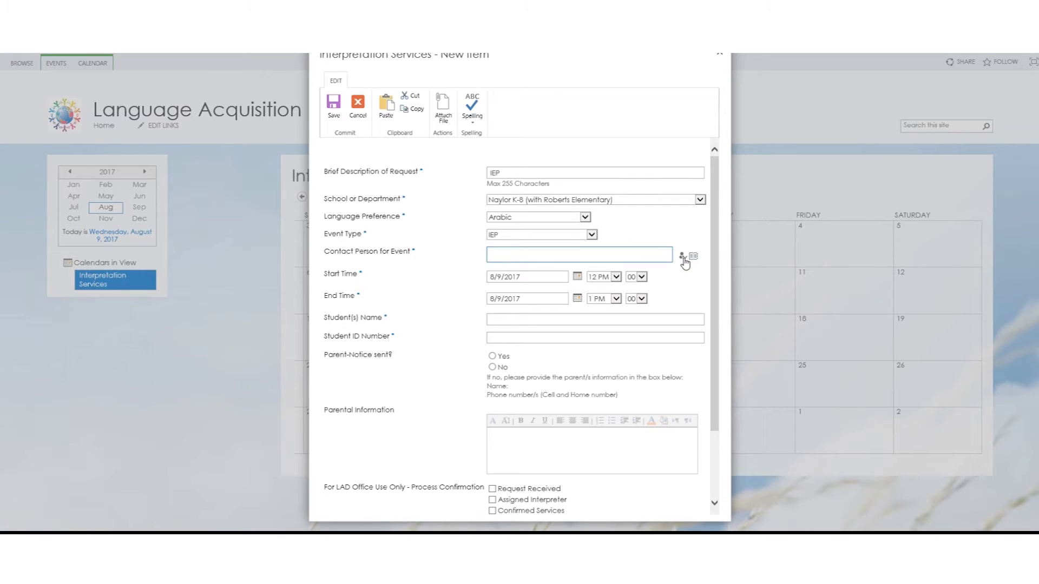
pyautogui.click(683, 257)
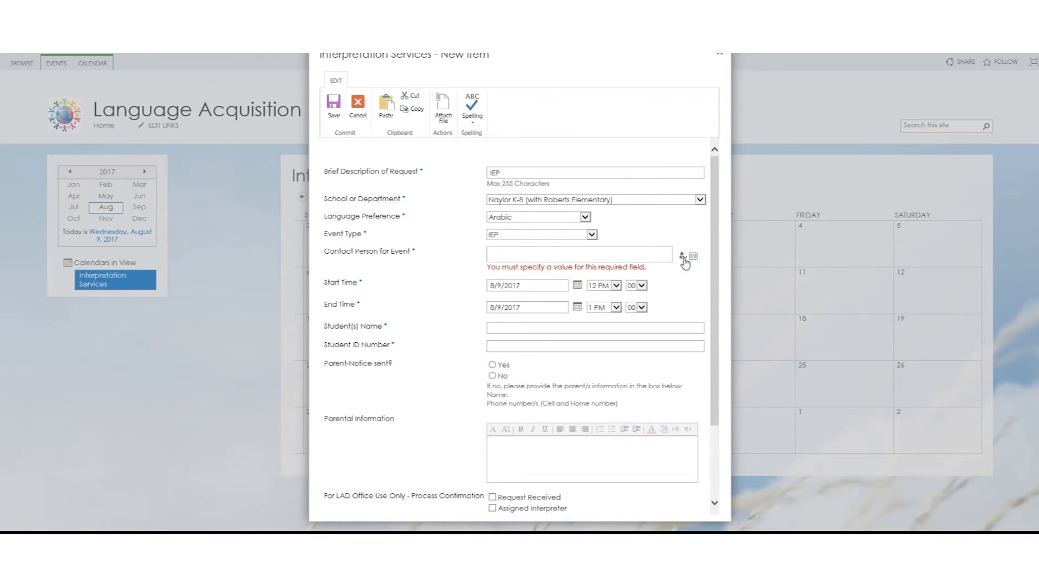
# - Enter the contact person's name and resolve it with Check Names
pyautogui.click(581, 256)
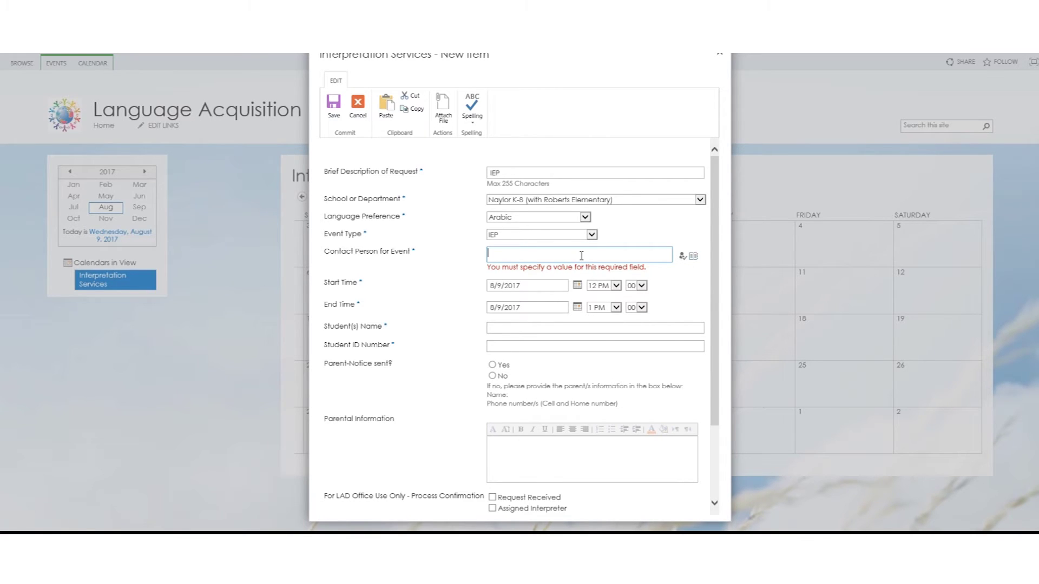
pyautogui.click(683, 258)
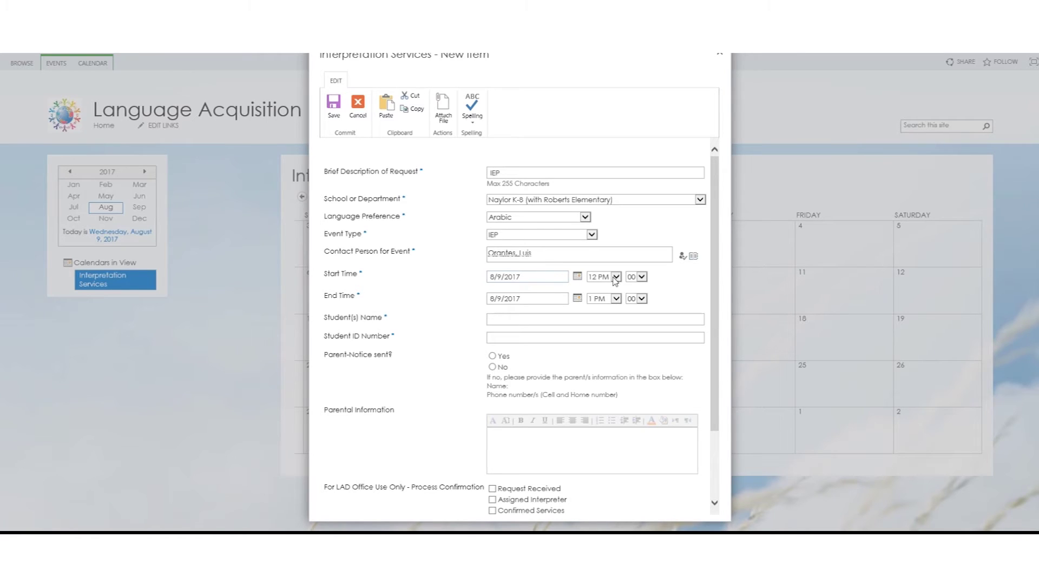
# - Set the time slot to 10 AM–12 PM and enter the student's name
pyautogui.click(617, 278)
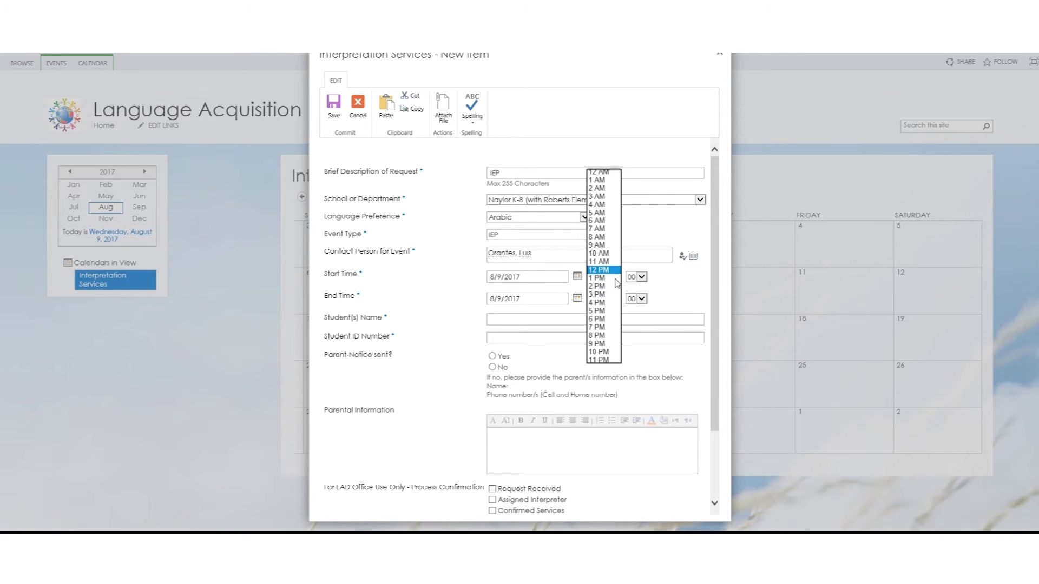
pyautogui.click(605, 253)
pyautogui.click(616, 299)
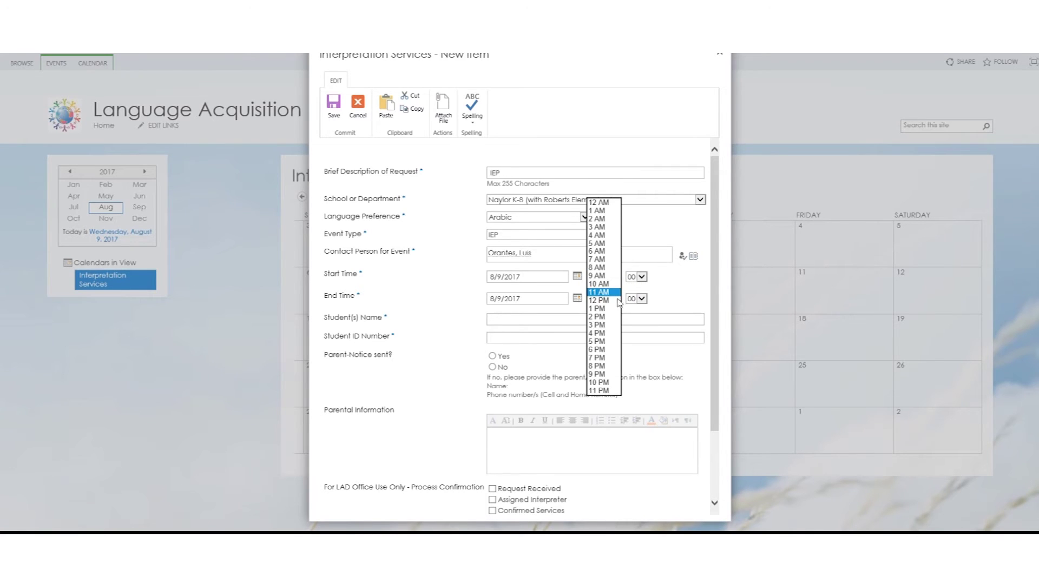
pyautogui.click(611, 301)
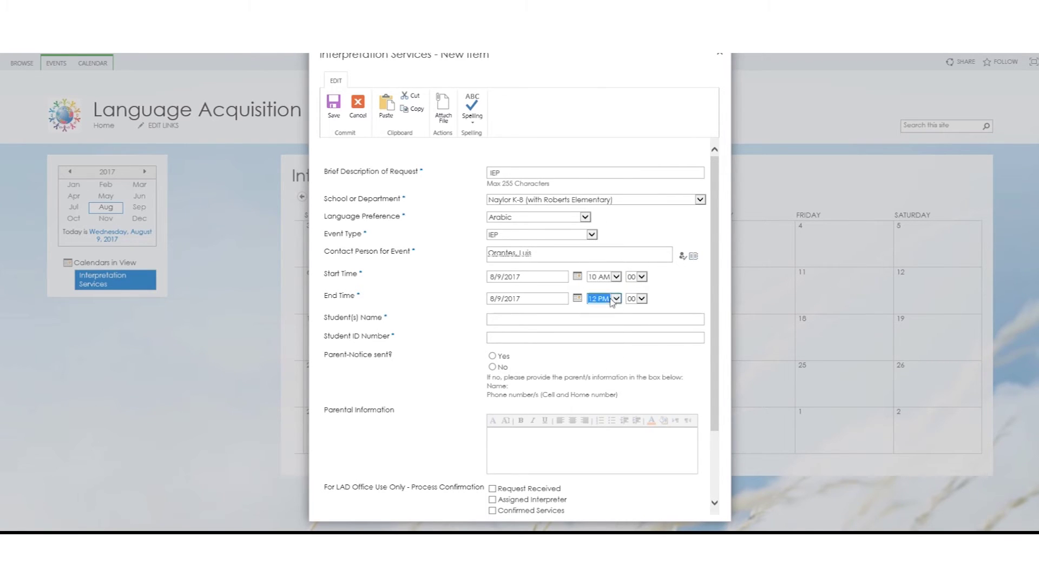
pyautogui.click(517, 316)
pyautogui.write('John Smith')
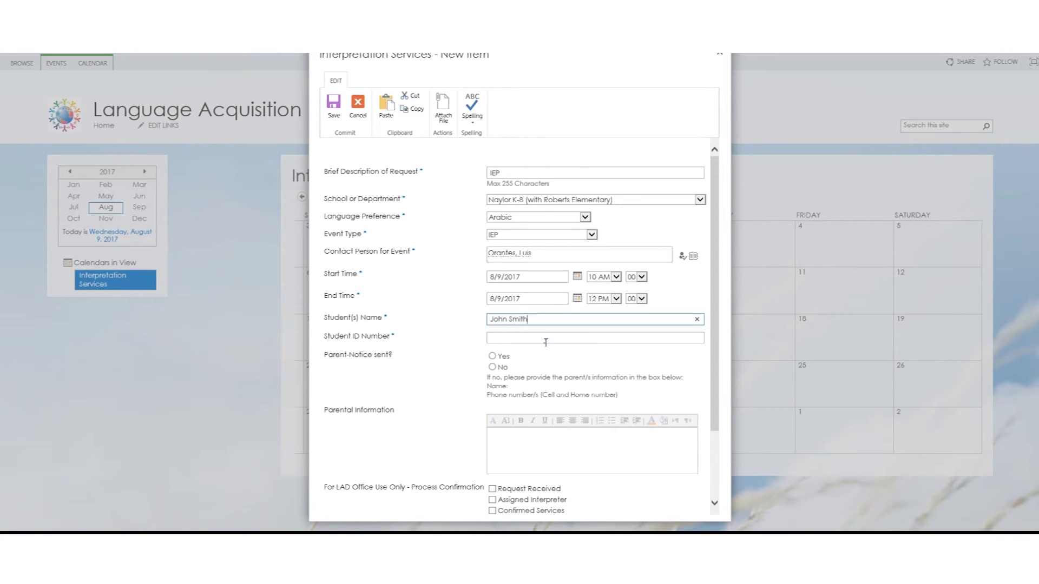
# - Enter the student ID number and set Parent-Notice sent? to No
pyautogui.click(545, 340)
pyautogui.write('0213354')
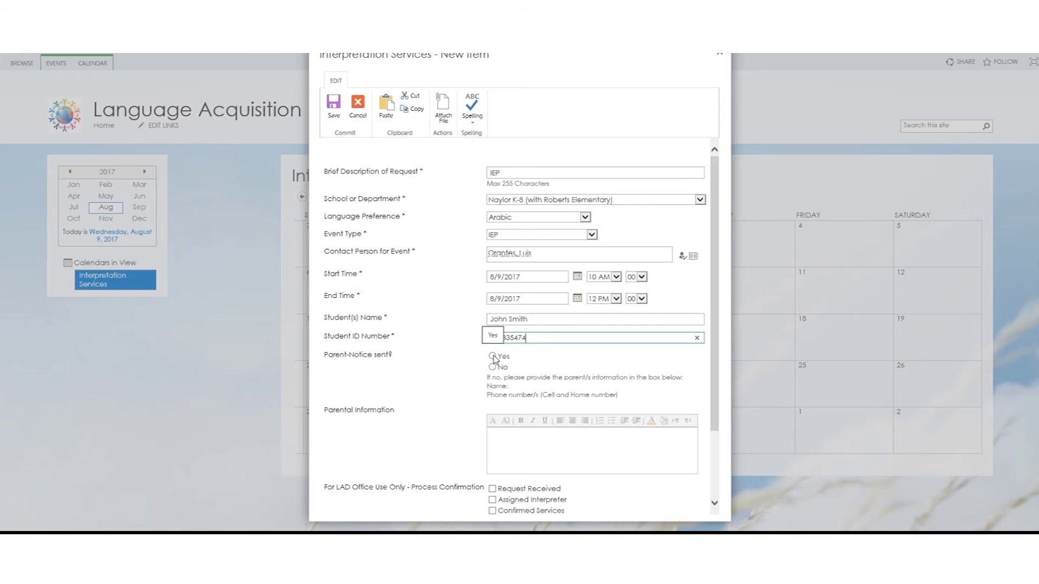
pyautogui.click(493, 357)
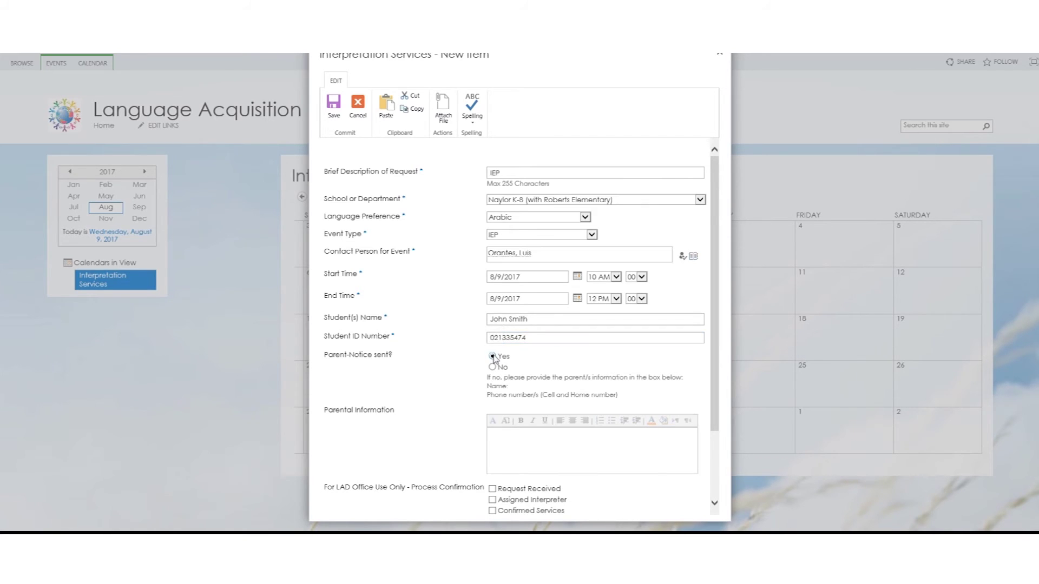
pyautogui.scroll(-3, 519, 379)
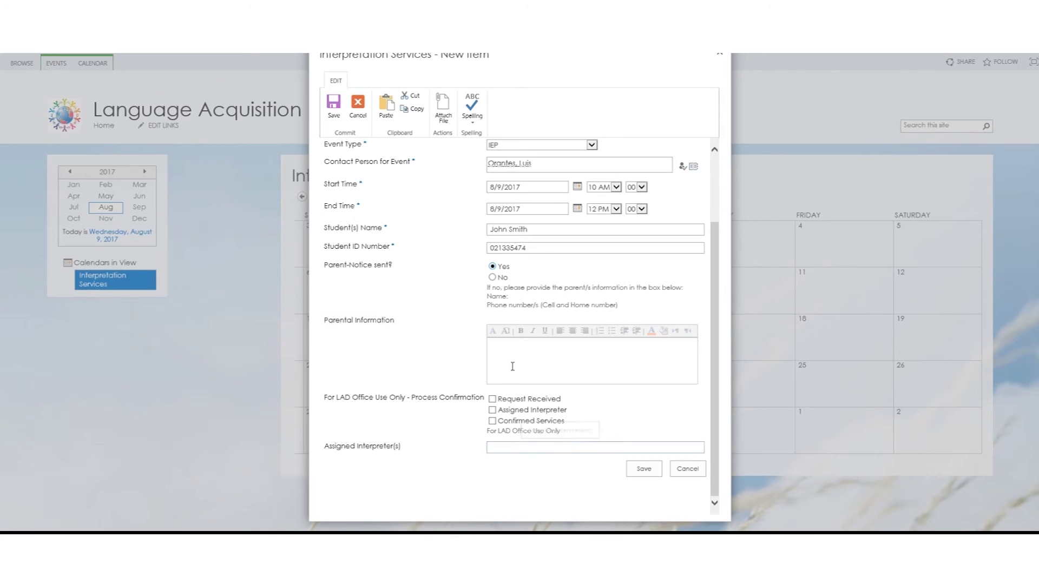
pyautogui.click(493, 277)
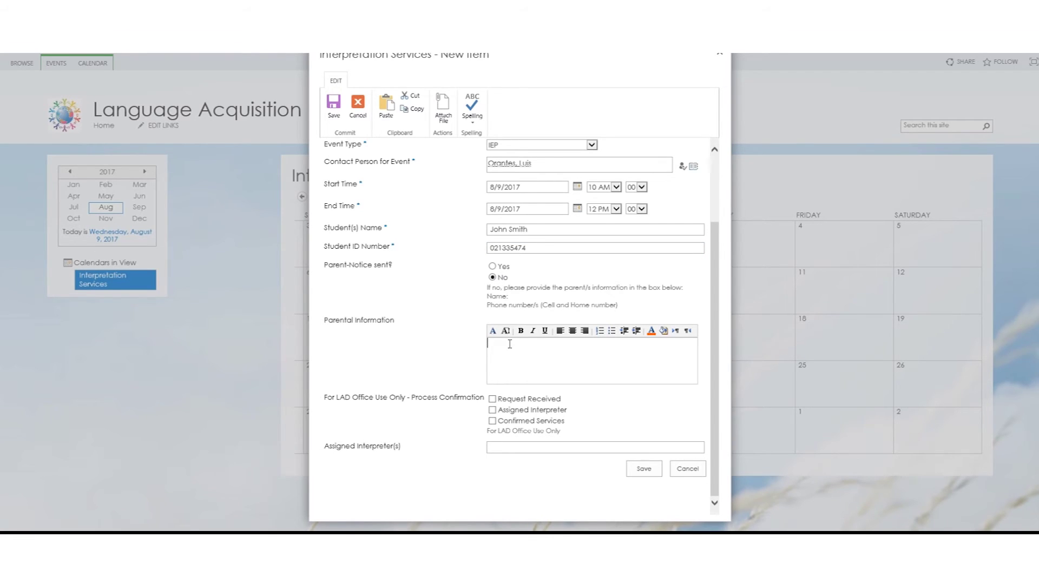
# - Enter the parent's name and phone number under Parental Information, then save the request
pyautogui.write('Mary Smo')
pyautogui.press('BackSpace')
pyautogui.write('ith')
pyautogui.press('Return')
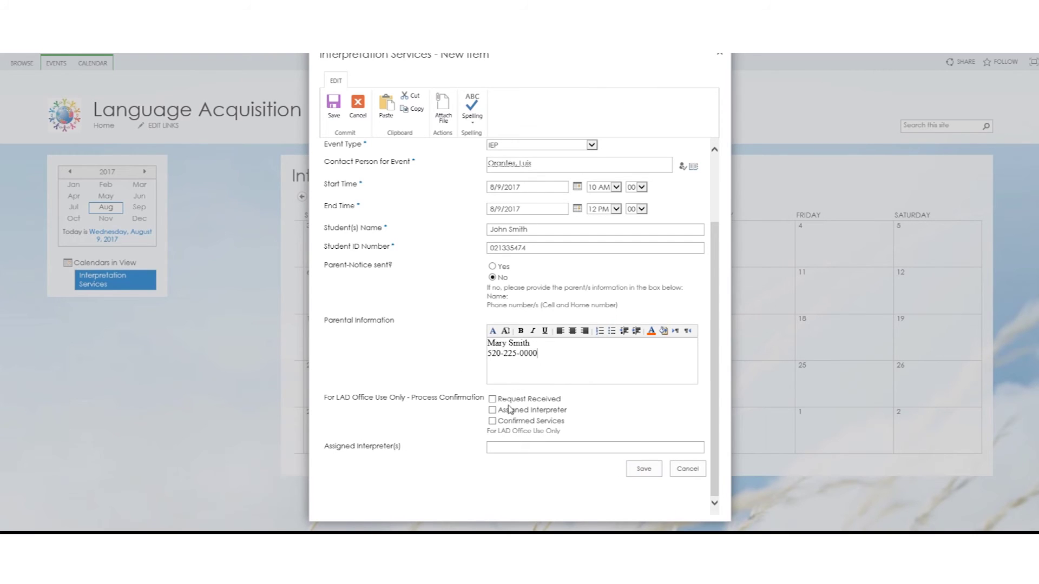
pyautogui.click(644, 469)
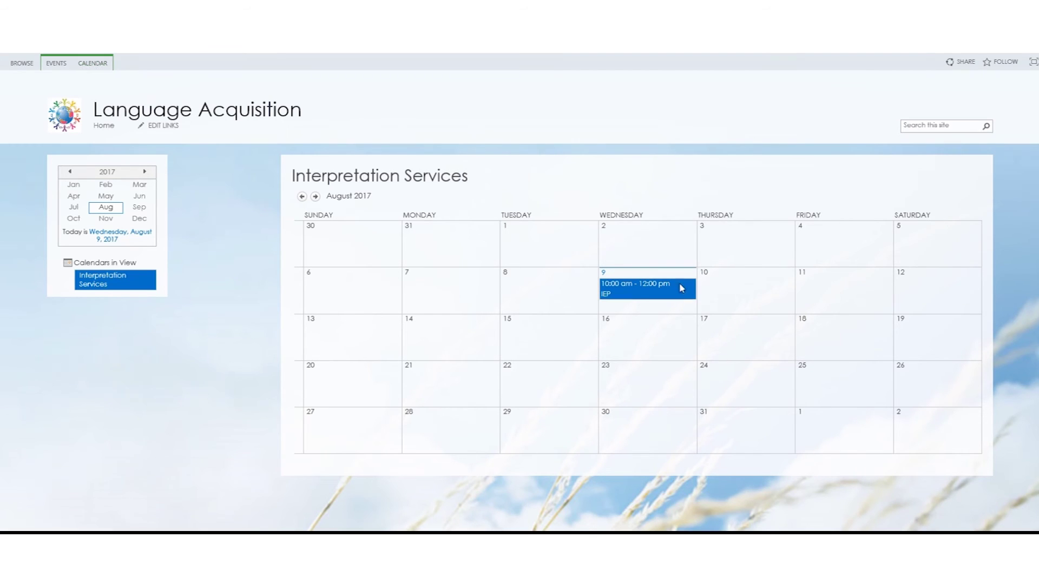
# - Open the August 9 IEP event and begin a new alert for it
pyautogui.click(642, 294)
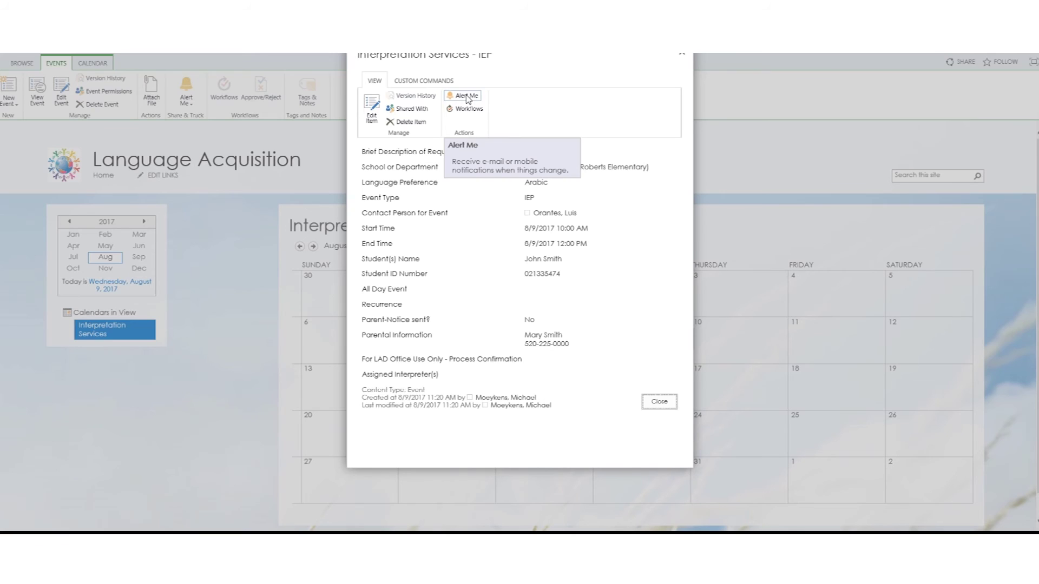
pyautogui.click(467, 98)
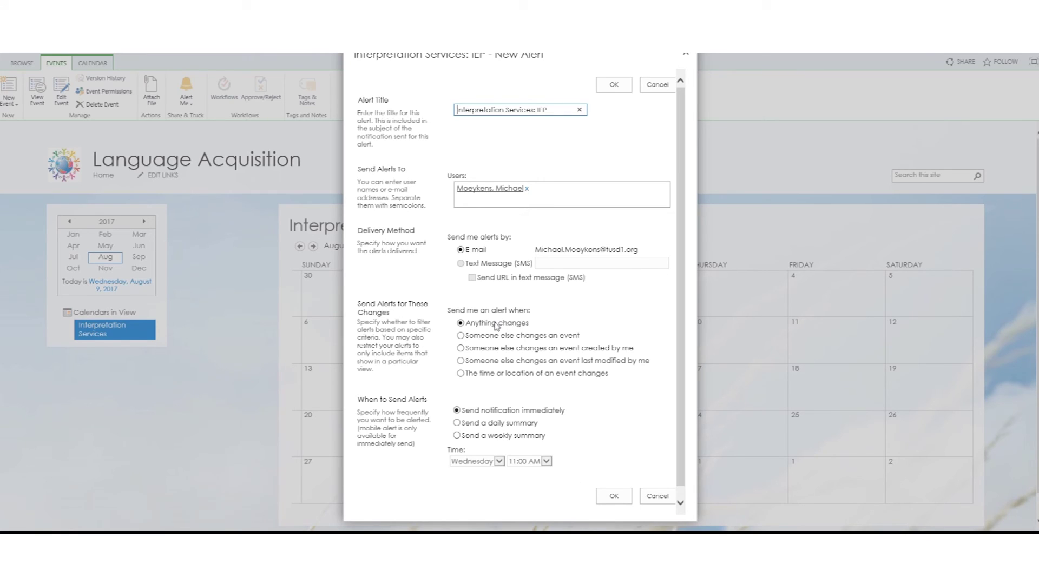
# - Set the alert to fire when someone else changes an event created by me, and confirm
pyautogui.click(460, 349)
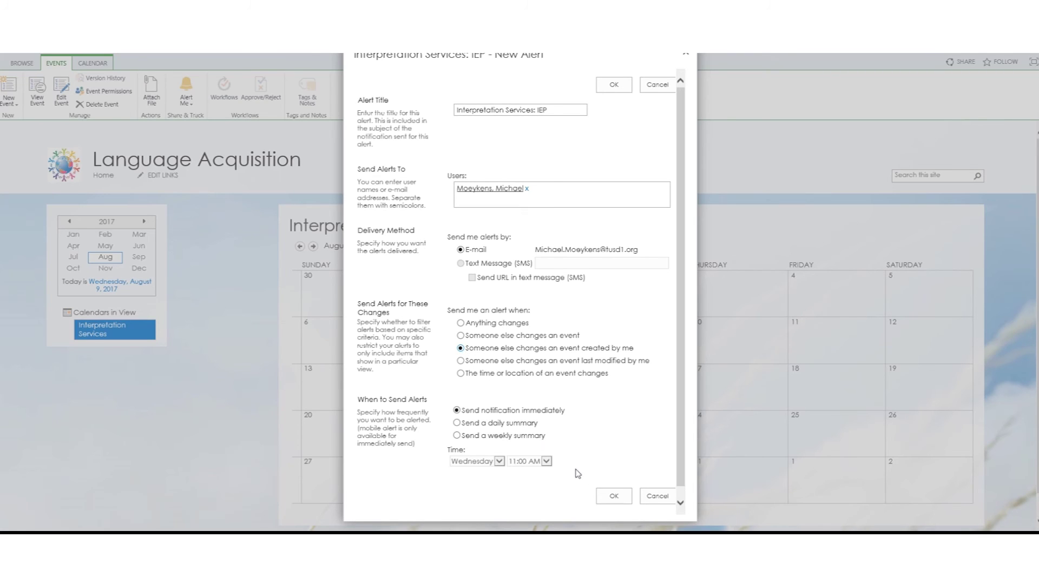
pyautogui.click(615, 496)
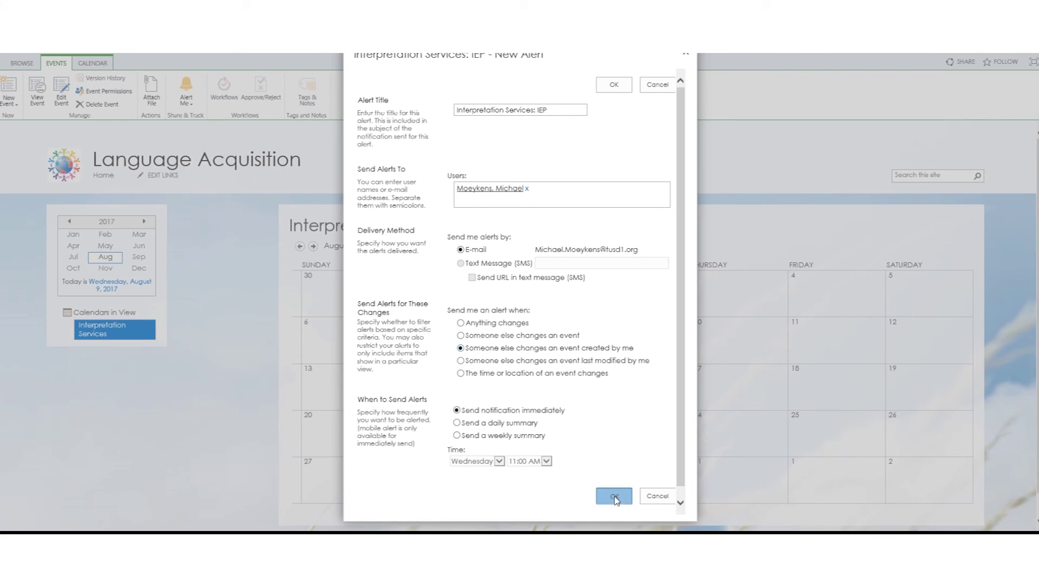